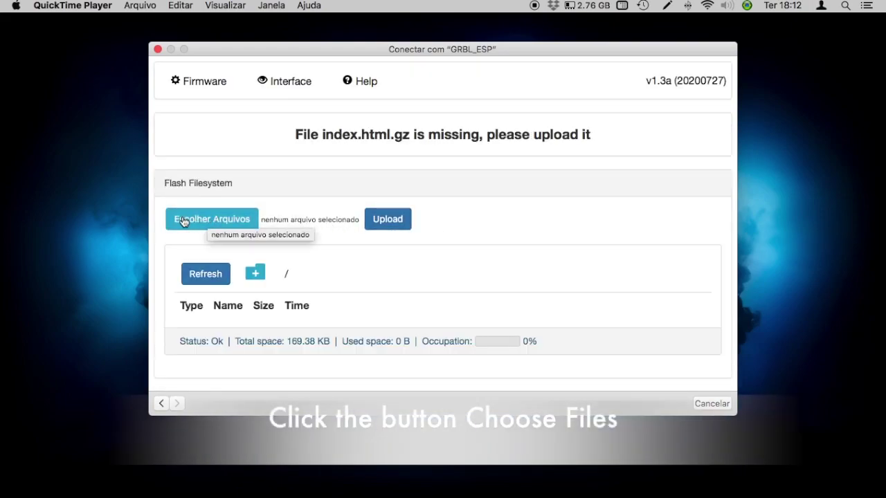
- Try to choose files for the flash filesystem in the GRBL_ESP connection window, and close that window
click(207, 220)
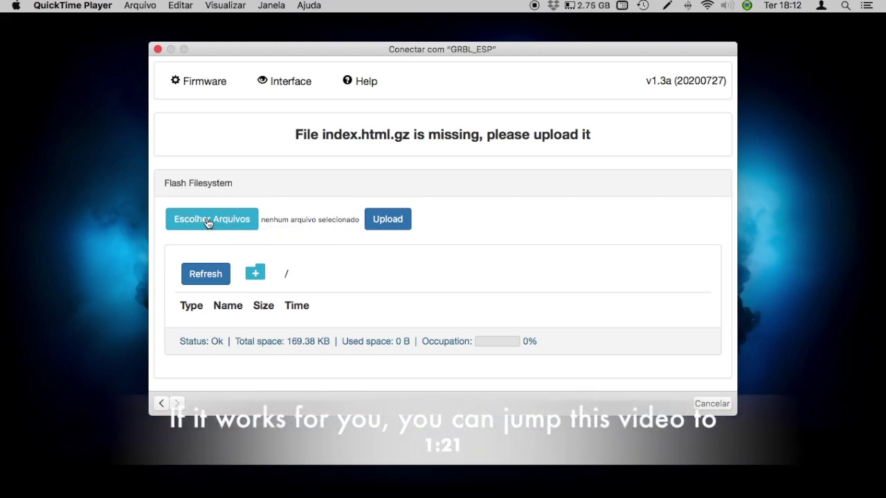
click(207, 221)
click(207, 221)
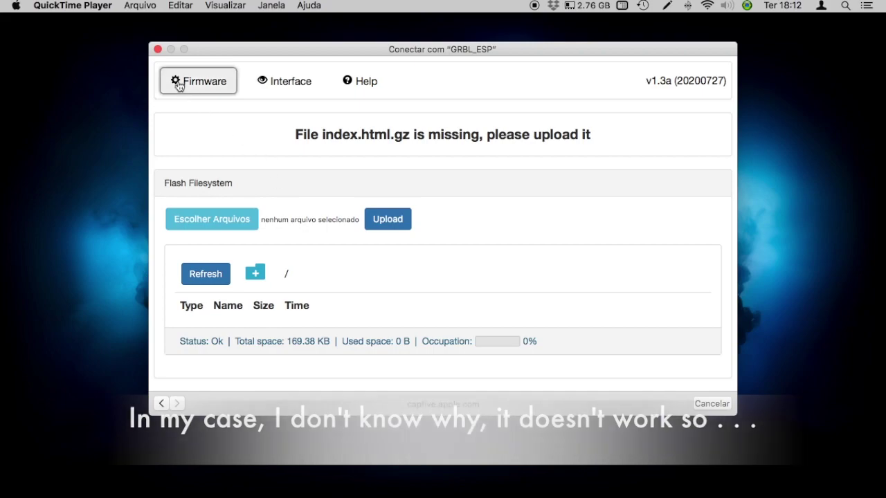
click(158, 50)
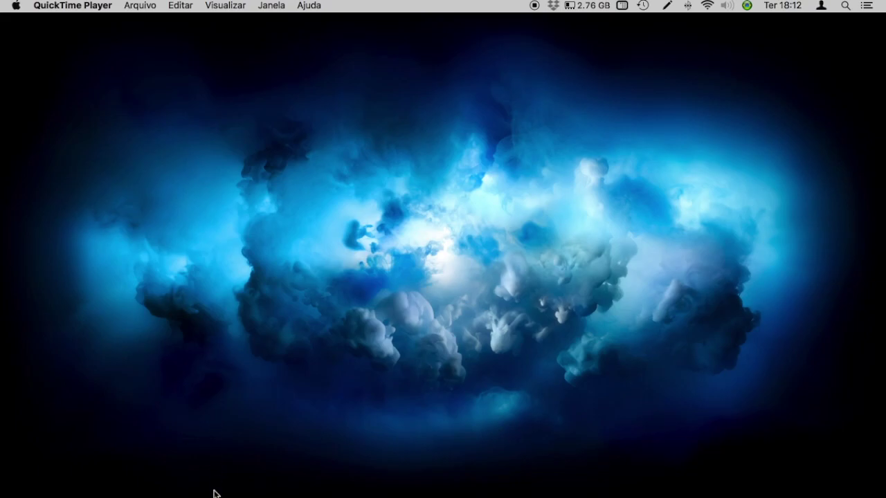
- Switch to Safari and load the Grbl_Esp32 page at the address 192.168.0.1
mouse_move(217, 494)
click(261, 477)
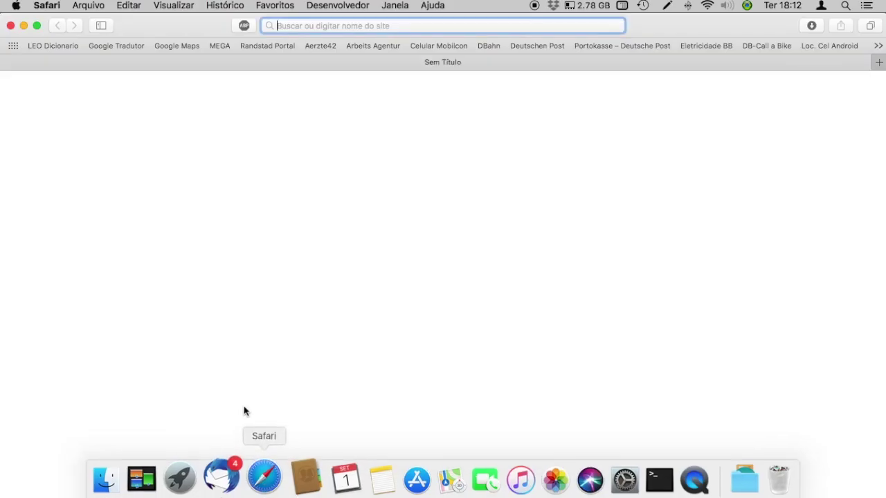
click(347, 26)
text(19)
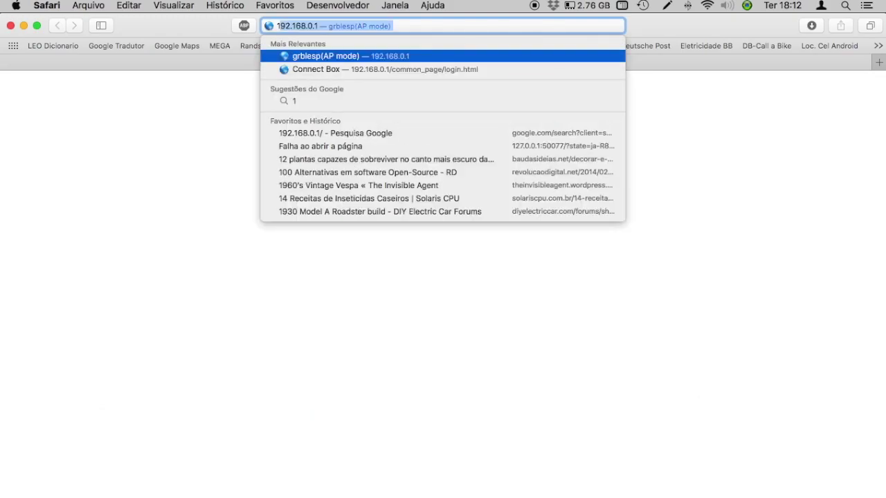
text(2)
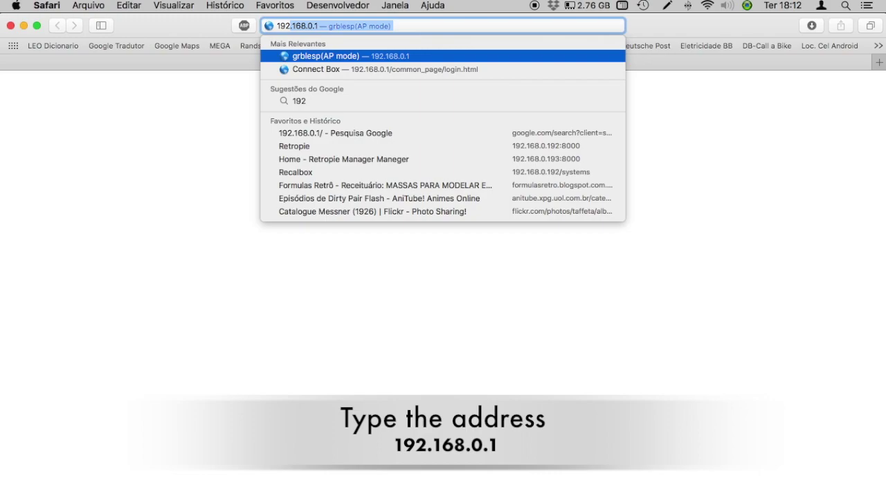
text(.168.)
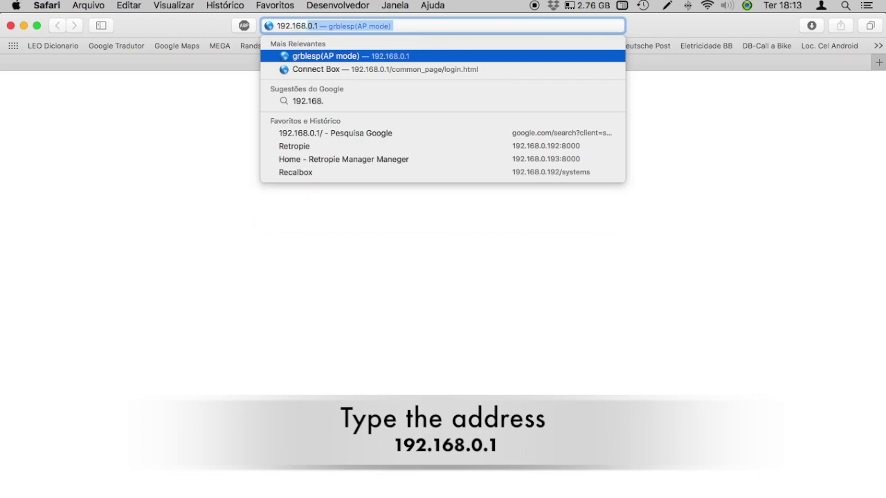
text(0.1)
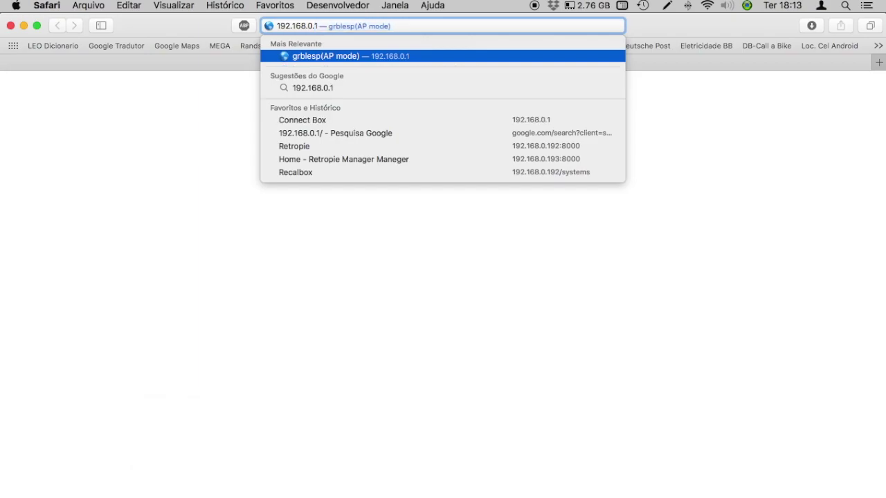
key(Return)
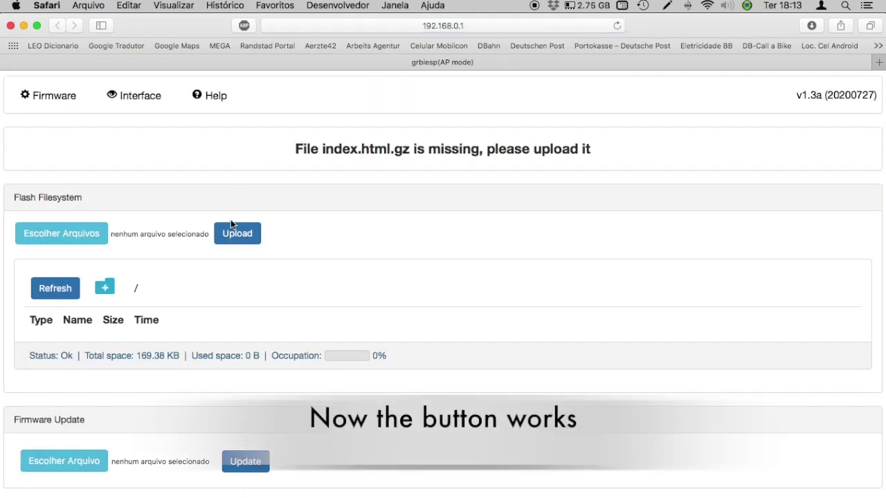
- Start choosing files for the flash filesystem and browse to Downloads/Grbl_Esp32-master/Grbl_Esp32/data
click(74, 238)
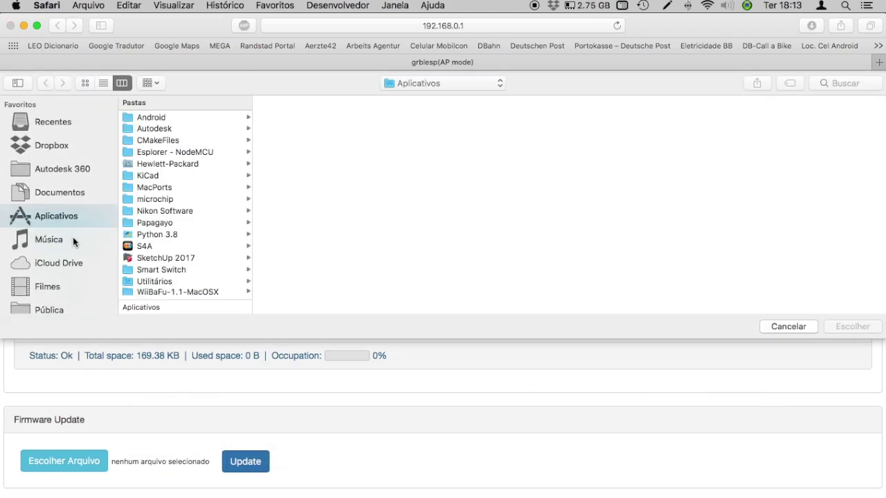
scroll(72, 236, down, 5)
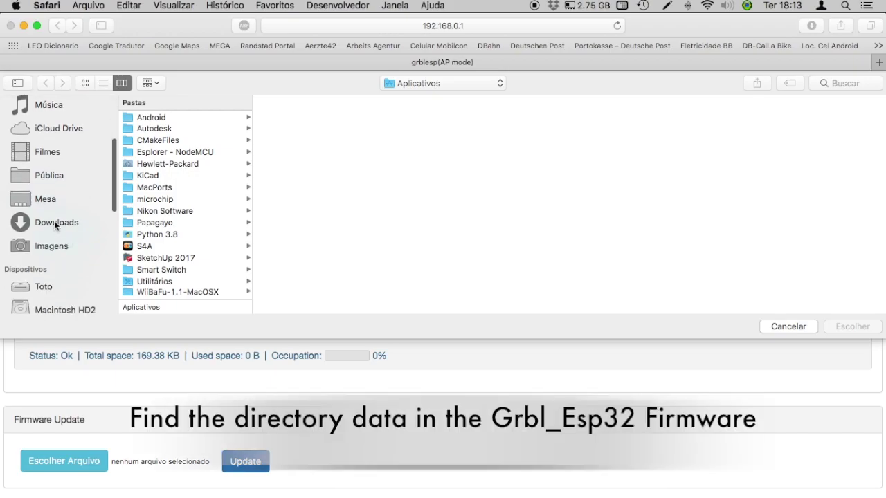
click(54, 222)
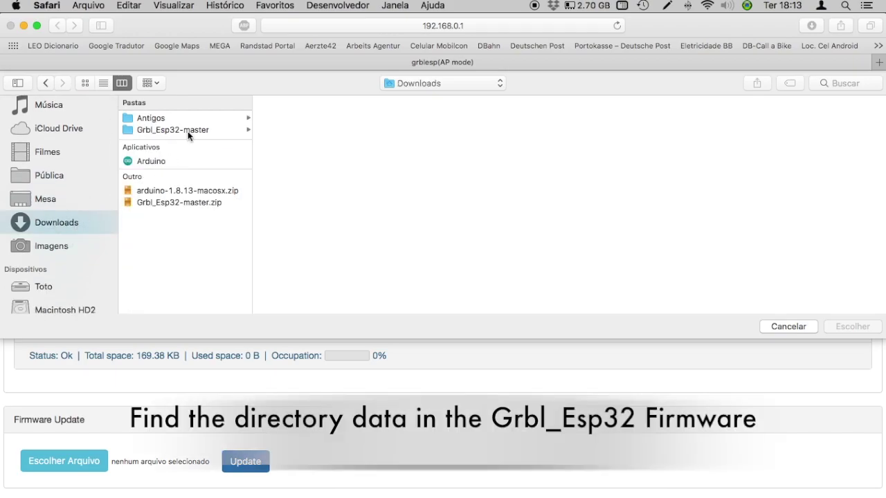
click(187, 130)
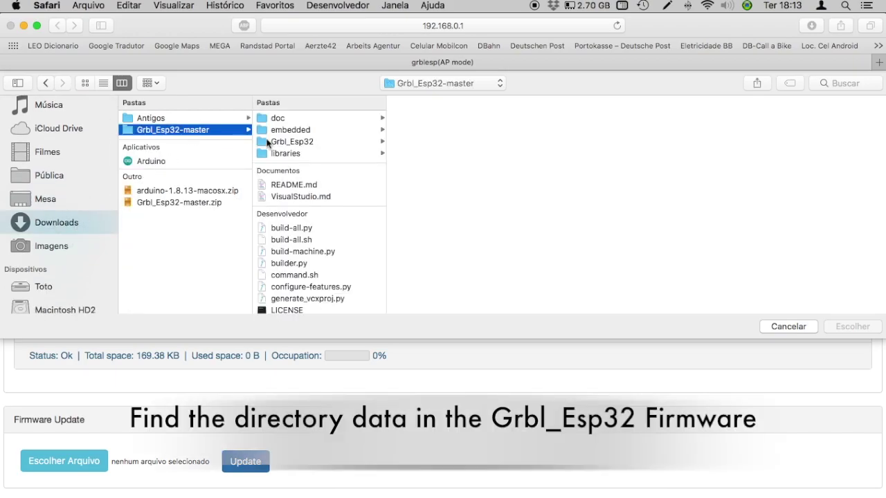
click(281, 142)
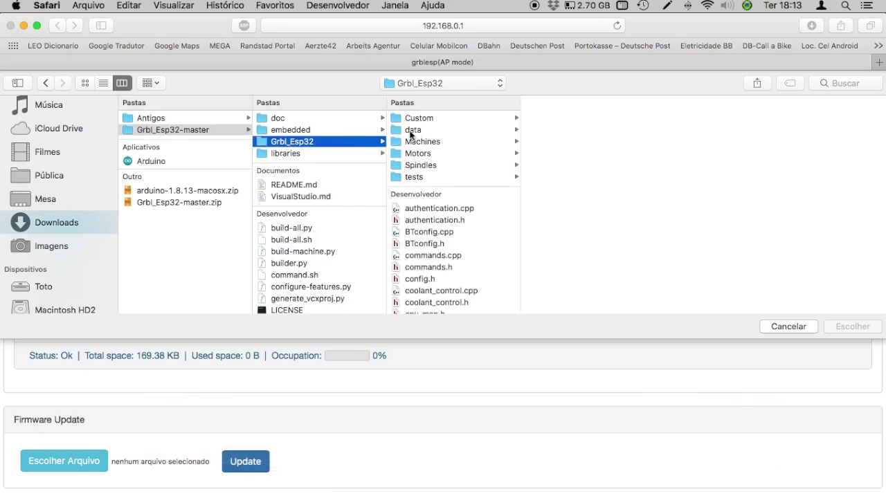
click(412, 132)
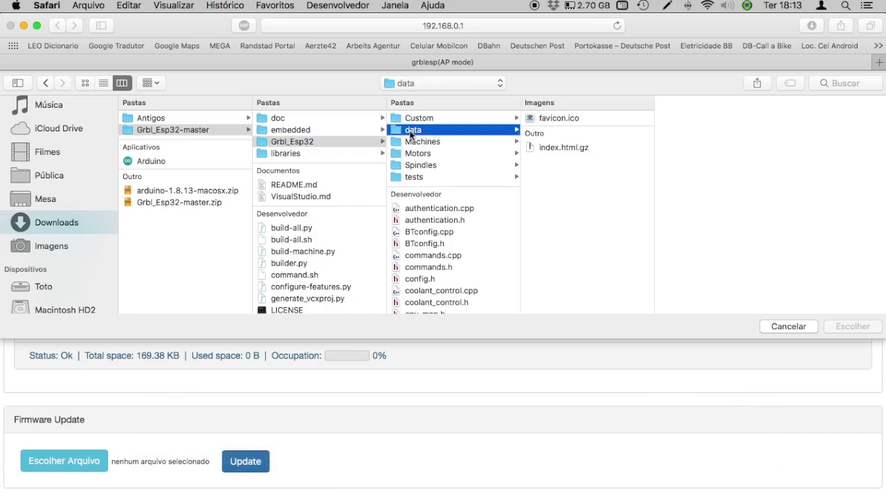
- Upload favicon.ico and index.html.gz to the flash filesystem and reload the page
click(552, 118)
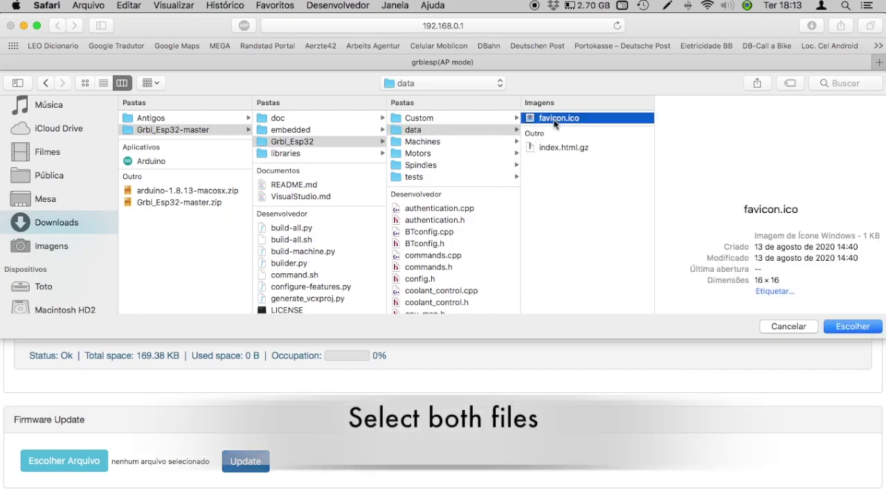
shift+click(552, 148)
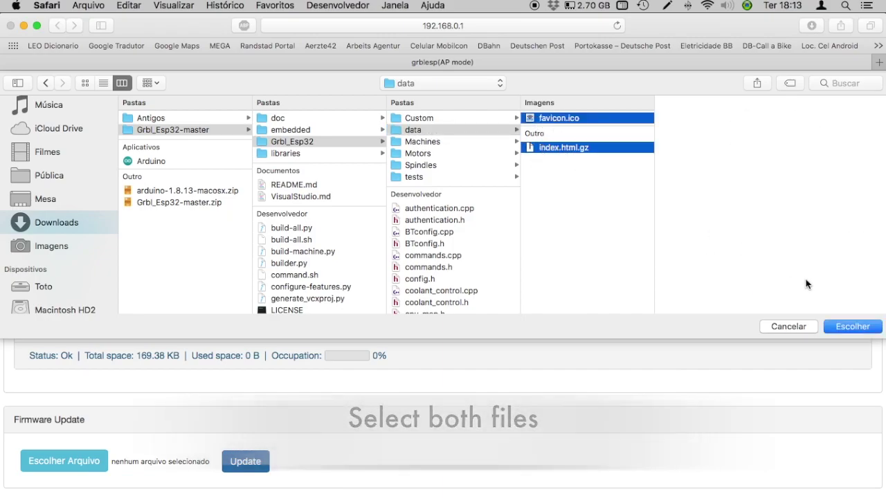
click(851, 326)
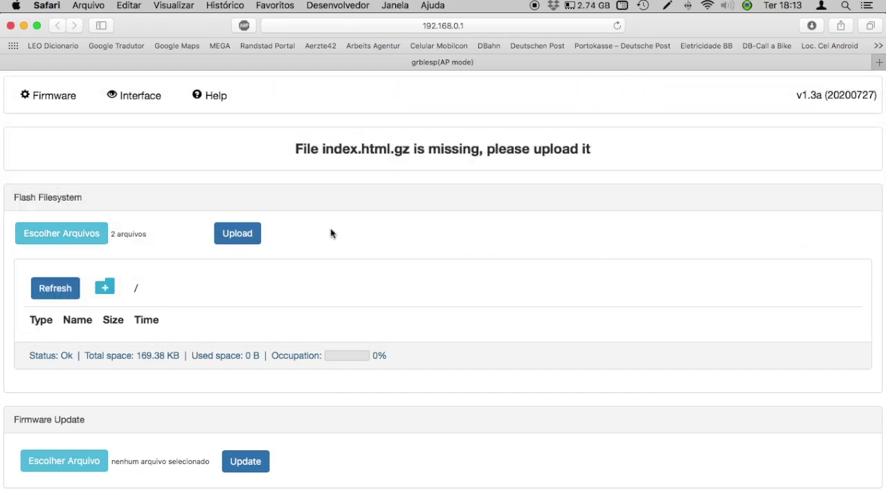
click(242, 234)
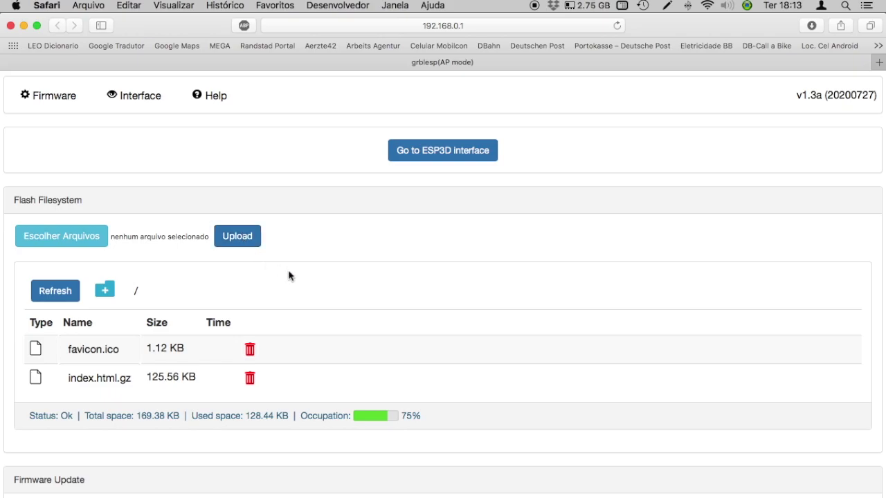
click(616, 26)
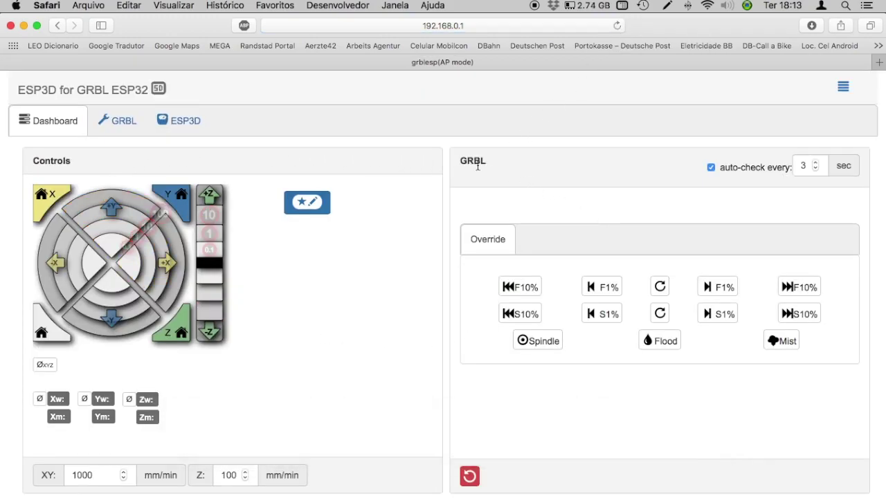
- Look through the dashboard's axis controls, override section, SD files and commands area
scroll(368, 211, down, 1)
scroll(367, 211, down, 8)
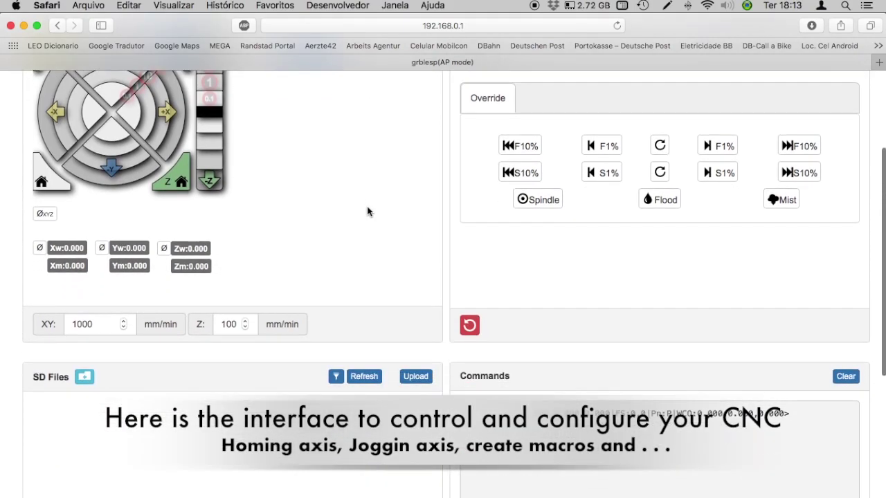
scroll(368, 211, down, 2)
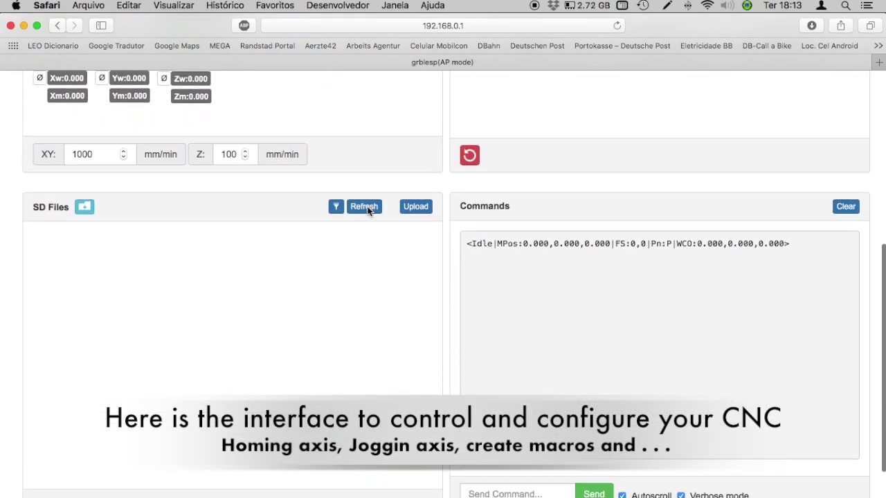
scroll(368, 211, down, 2)
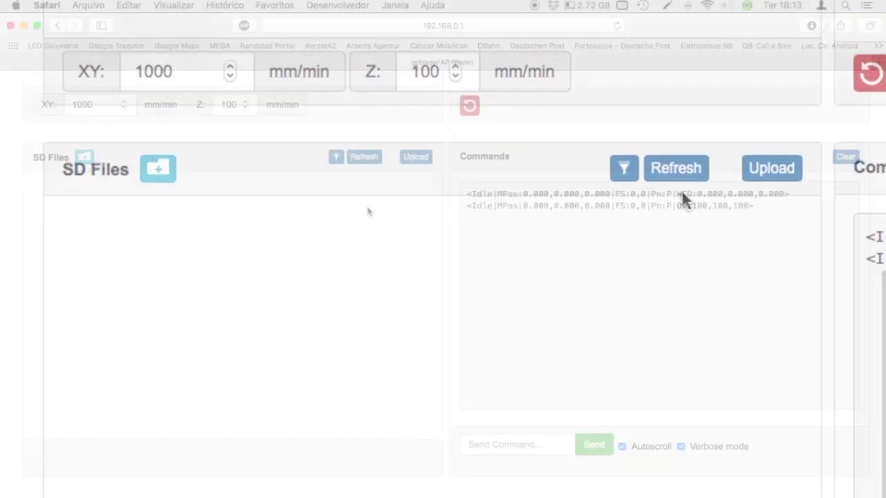
scroll(368, 211, up, 5)
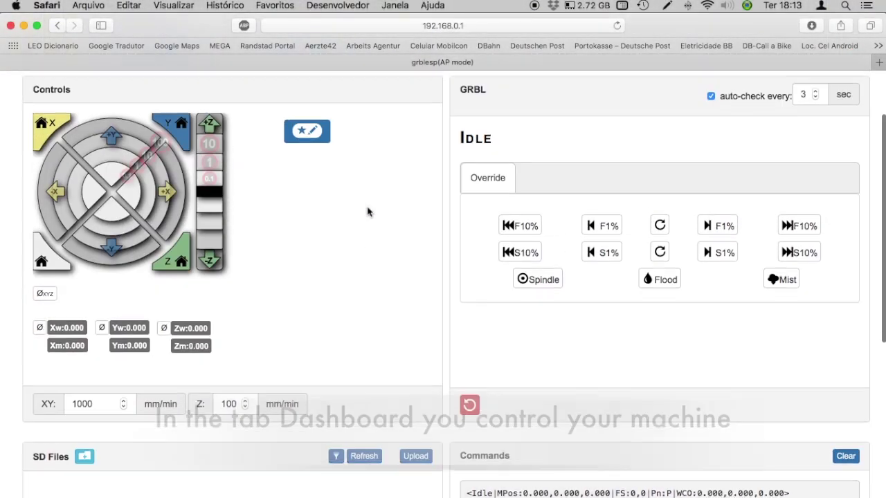
scroll(367, 211, up, 3)
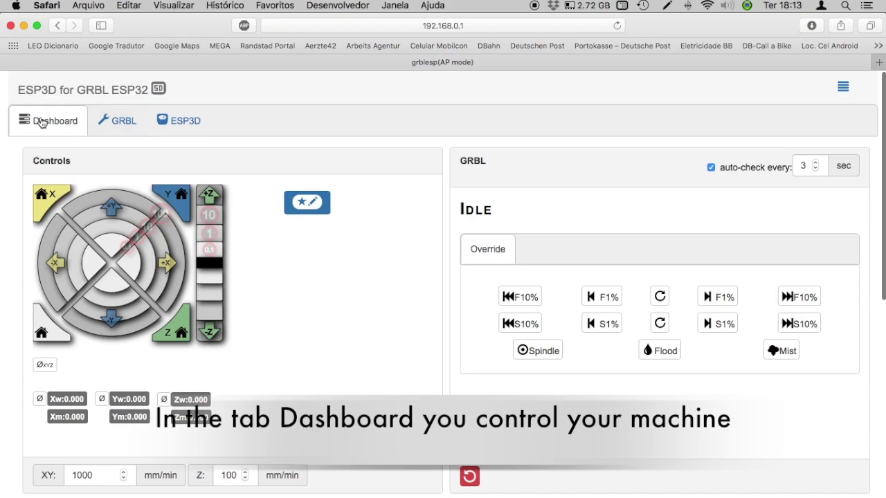
- Load the GRBL configuration and examine its machine settings from step pulse through axis maximum travel
click(123, 124)
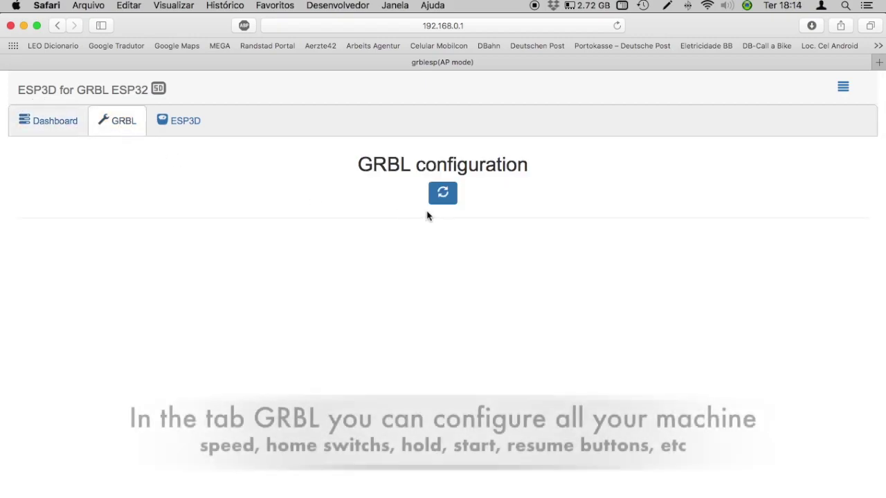
click(442, 195)
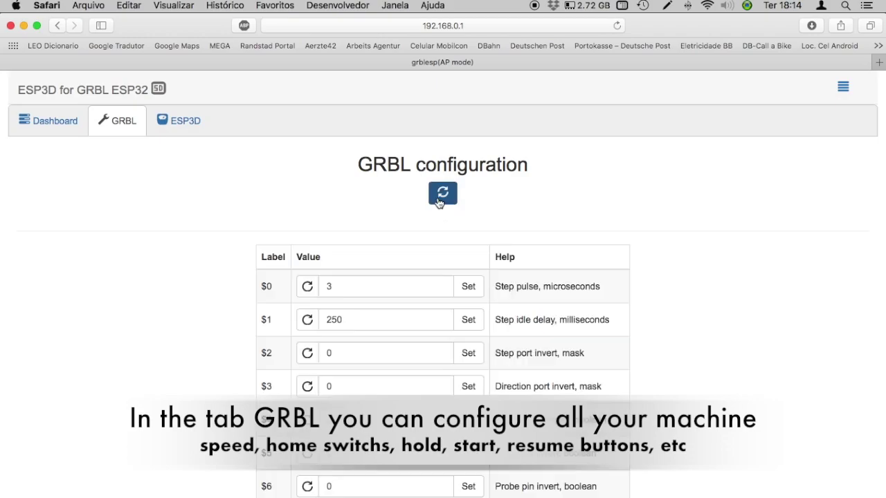
scroll(418, 255, down, 2)
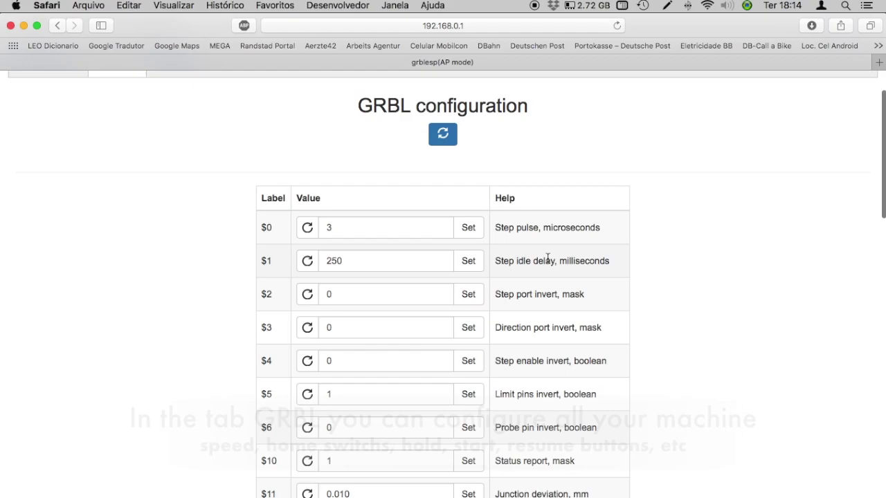
scroll(547, 258, down, 5)
scroll(547, 261, down, 6)
scroll(547, 260, down, 6)
scroll(547, 260, down, 8)
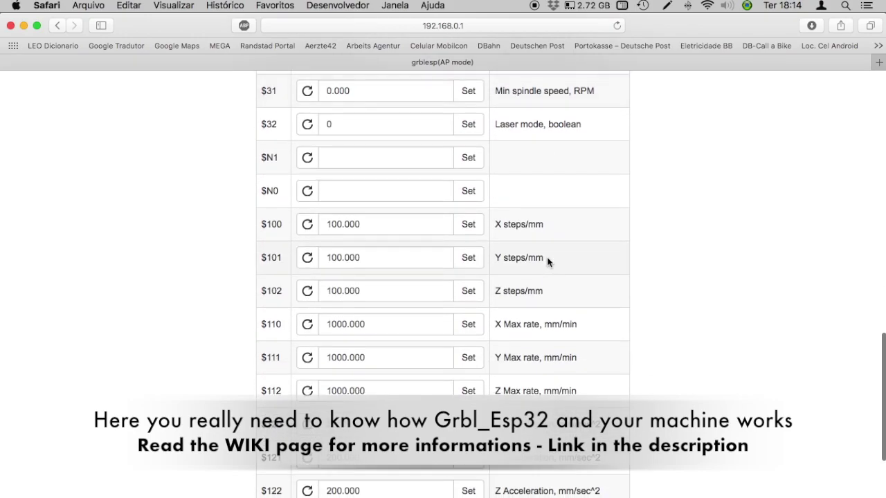
scroll(547, 262, down, 4)
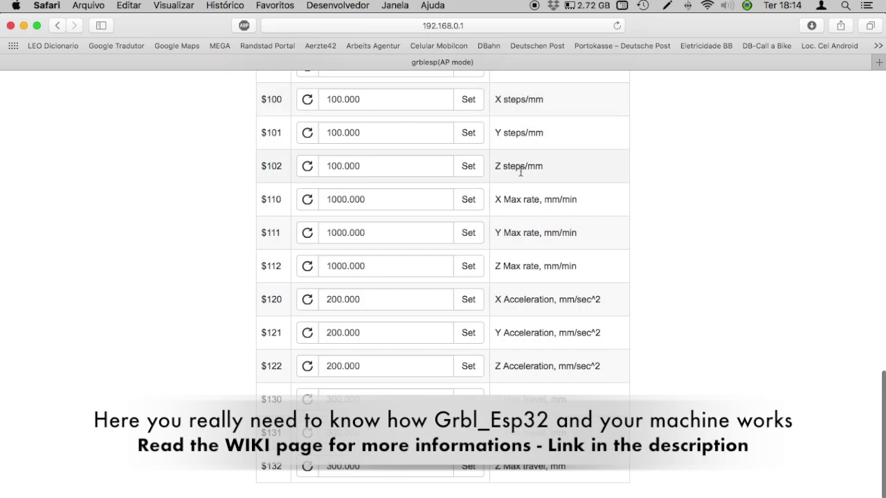
scroll(523, 136, up, 10)
scroll(521, 134, up, 10)
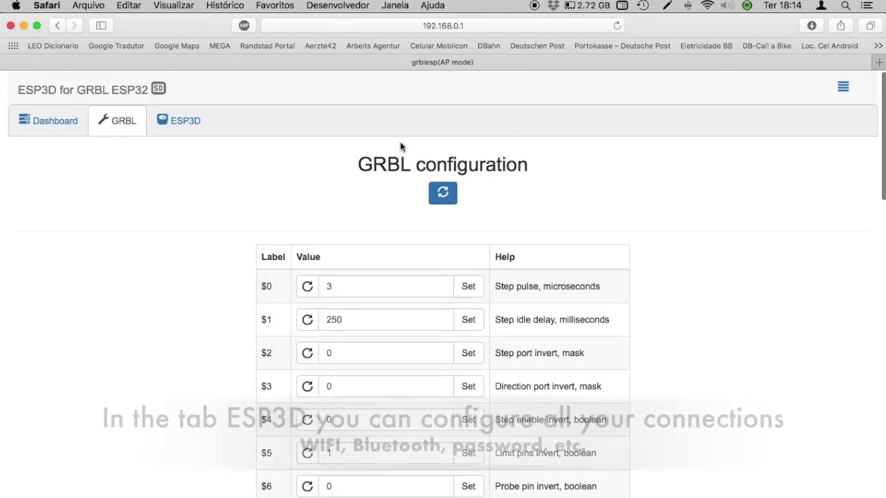
- Examine the ESP3D settings, from the station and access point entries through Bluetooth name and notification settings
click(173, 128)
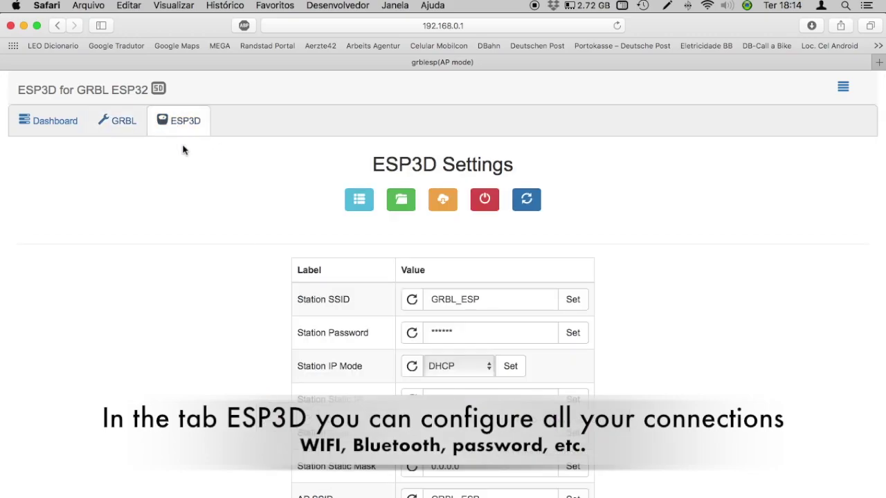
scroll(498, 322, down, 2)
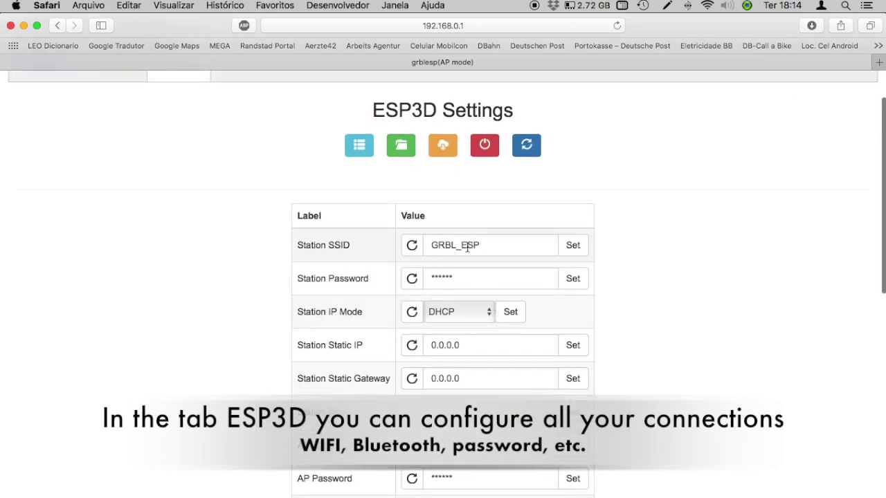
scroll(502, 281, down, 2)
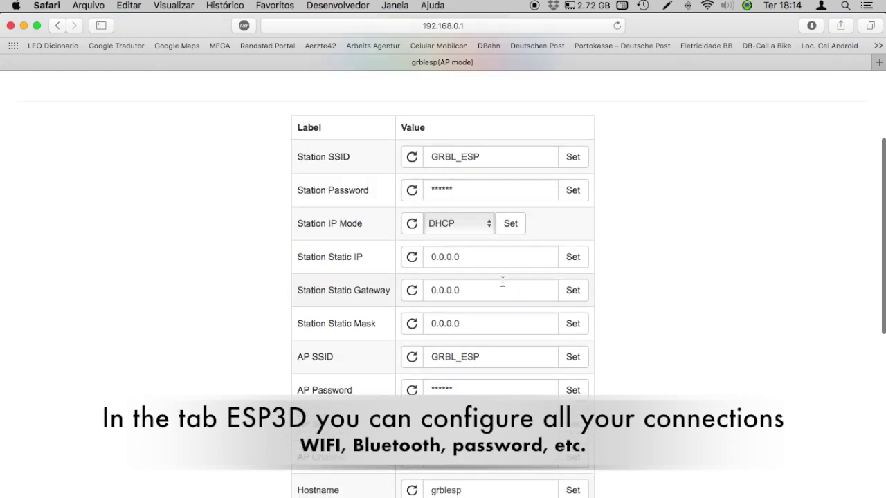
scroll(503, 282, down, 4)
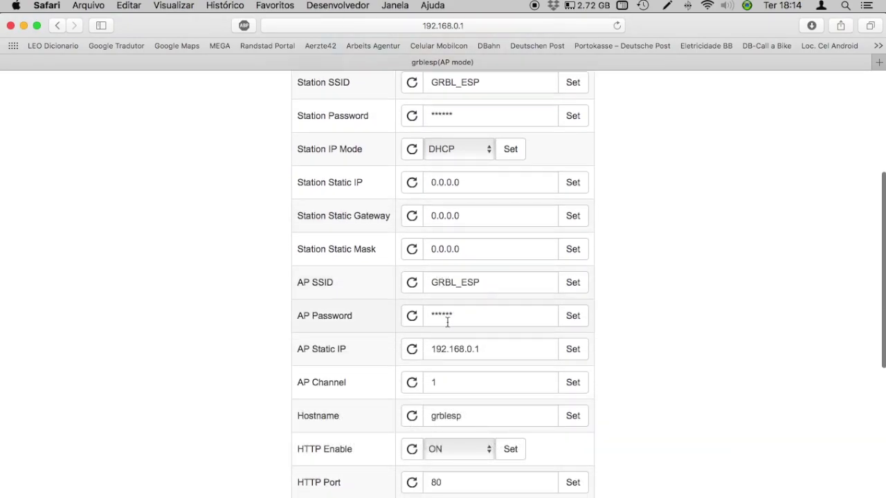
scroll(473, 358, down, 4)
scroll(474, 362, down, 5)
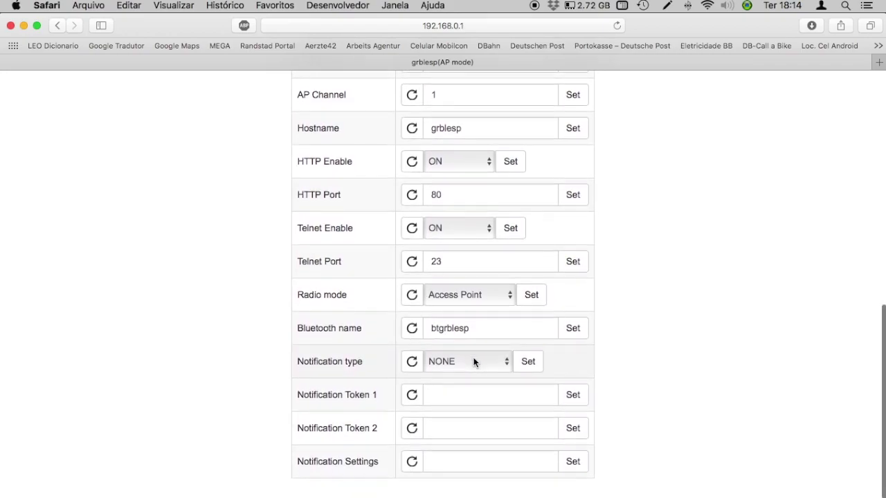
scroll(474, 362, up, 8)
scroll(473, 362, up, 6)
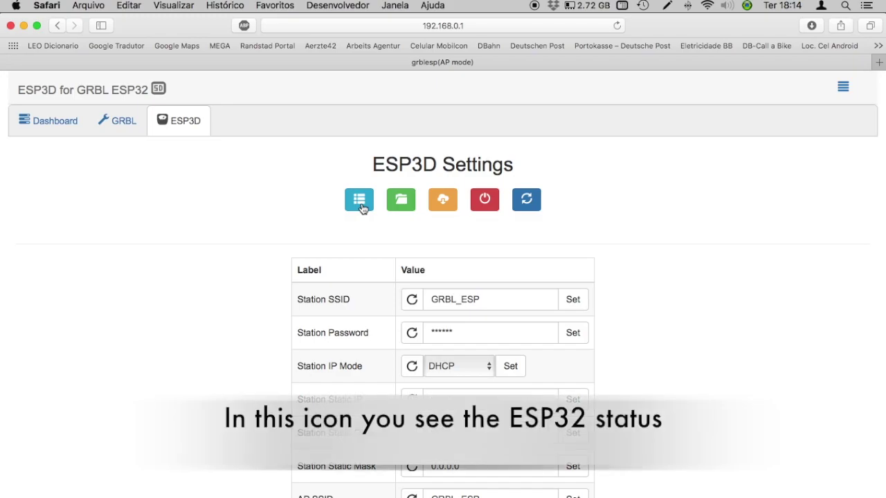
- Read through the full ESP3D status report and view the files stored in the ESP3D filesystem, closing each window
click(359, 200)
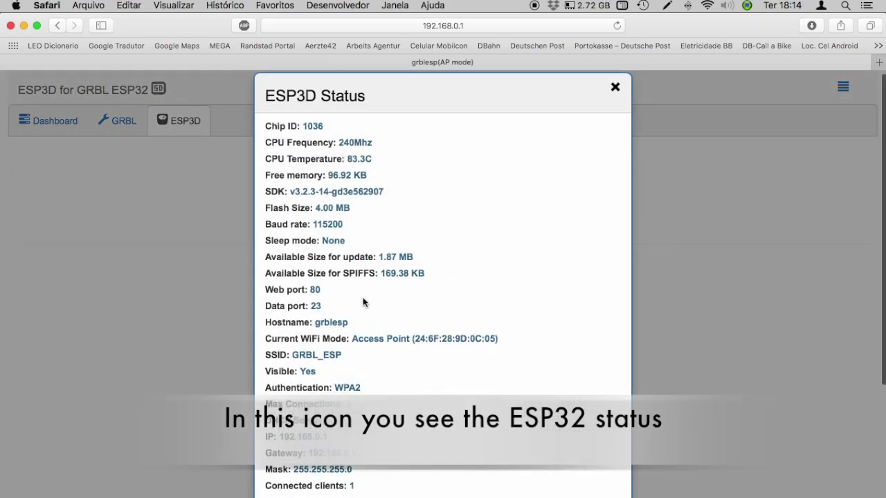
scroll(362, 297, down, 5)
scroll(362, 299, down, 2)
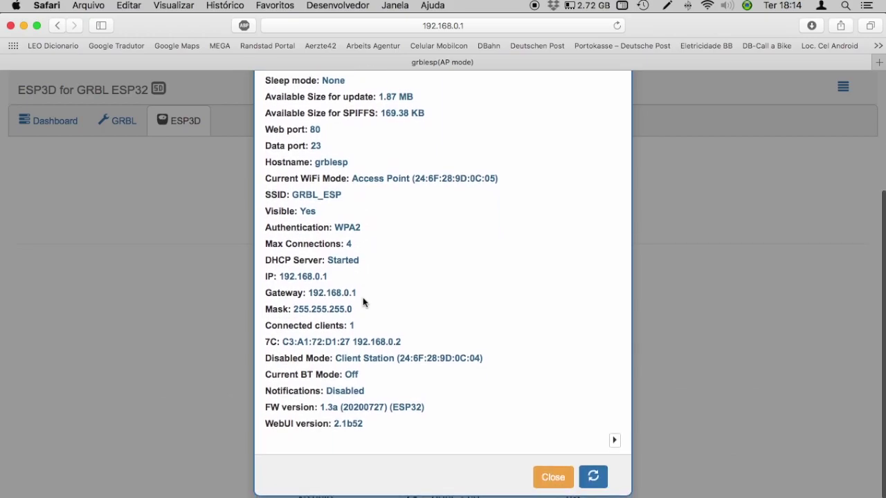
click(550, 482)
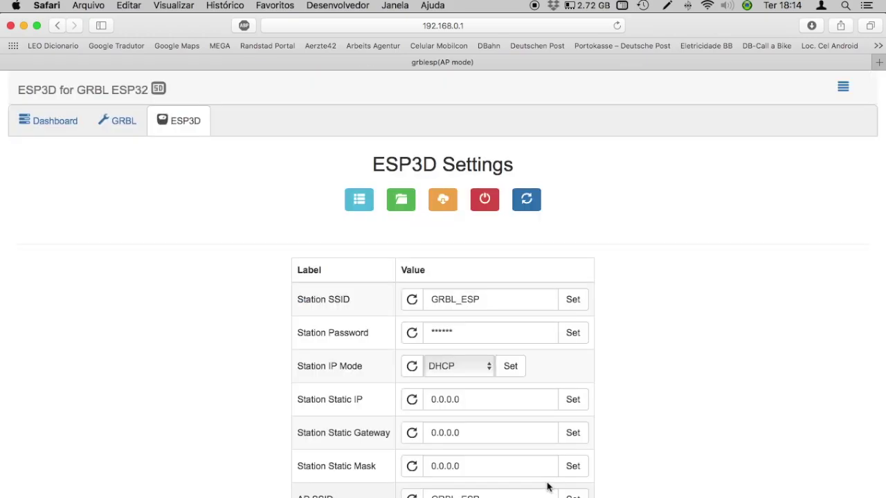
click(402, 207)
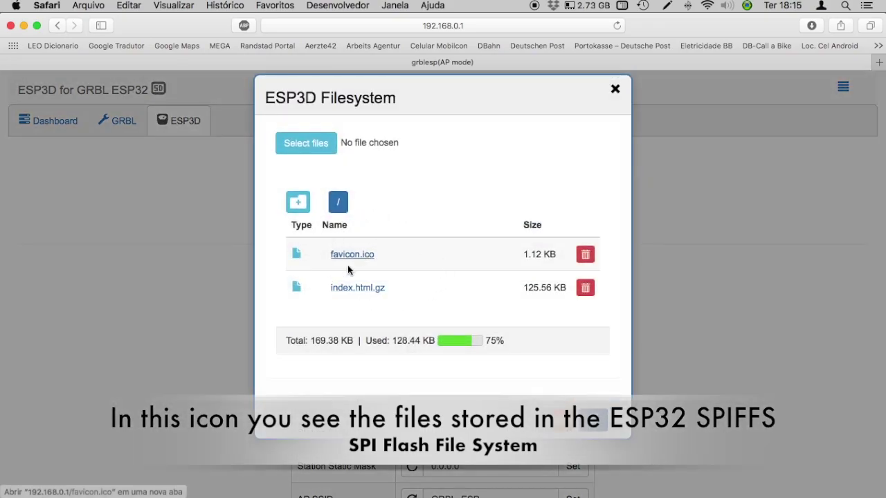
click(558, 423)
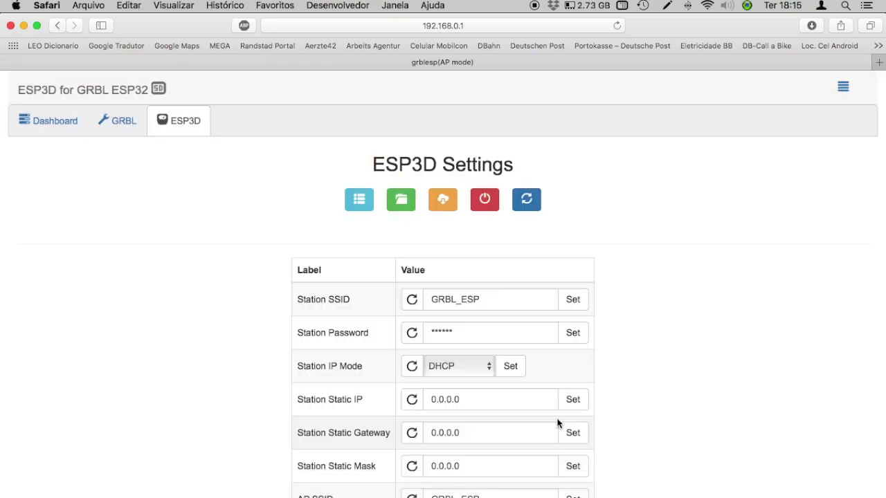
- View the GRBL_ESP32 firmware update window, close it without choosing a file, and return to the dashboard
click(444, 200)
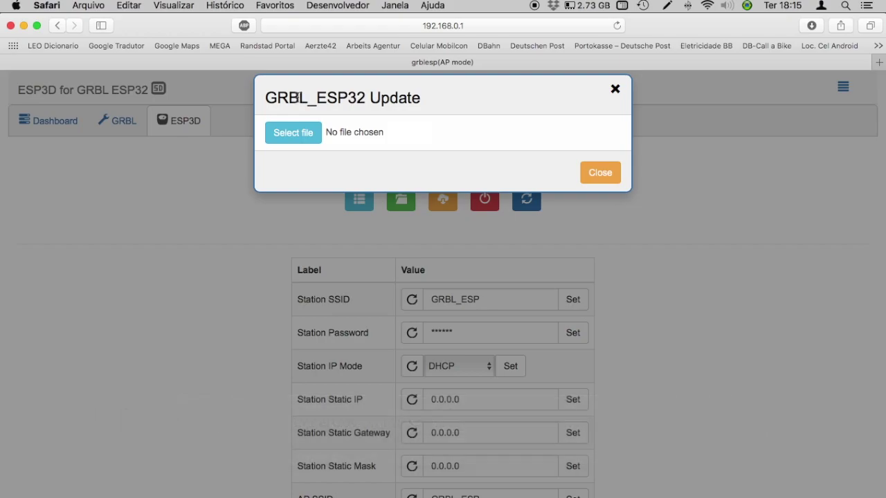
click(601, 177)
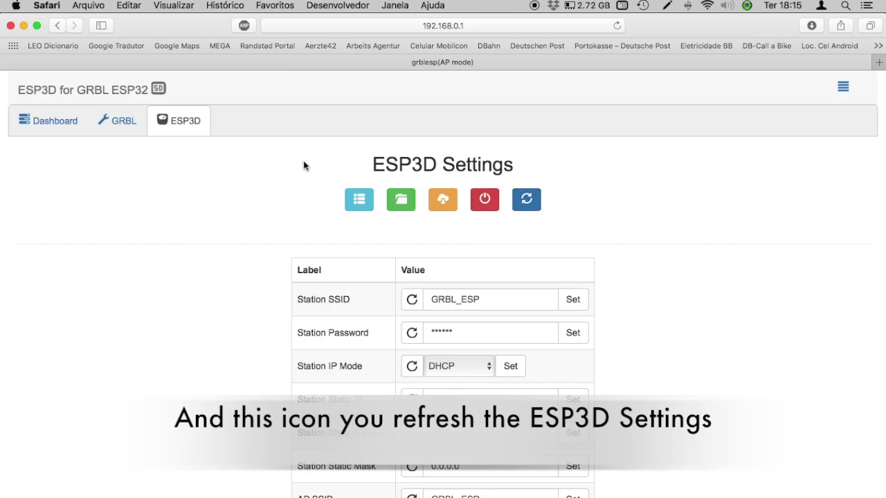
click(52, 123)
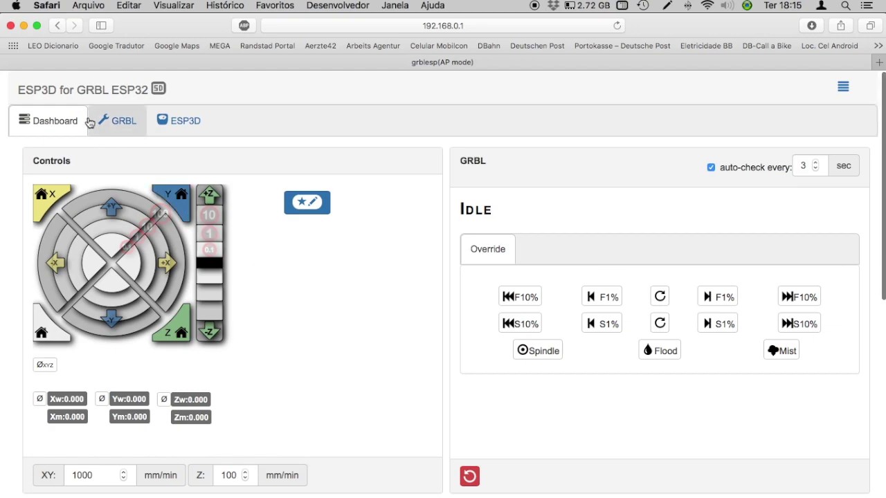